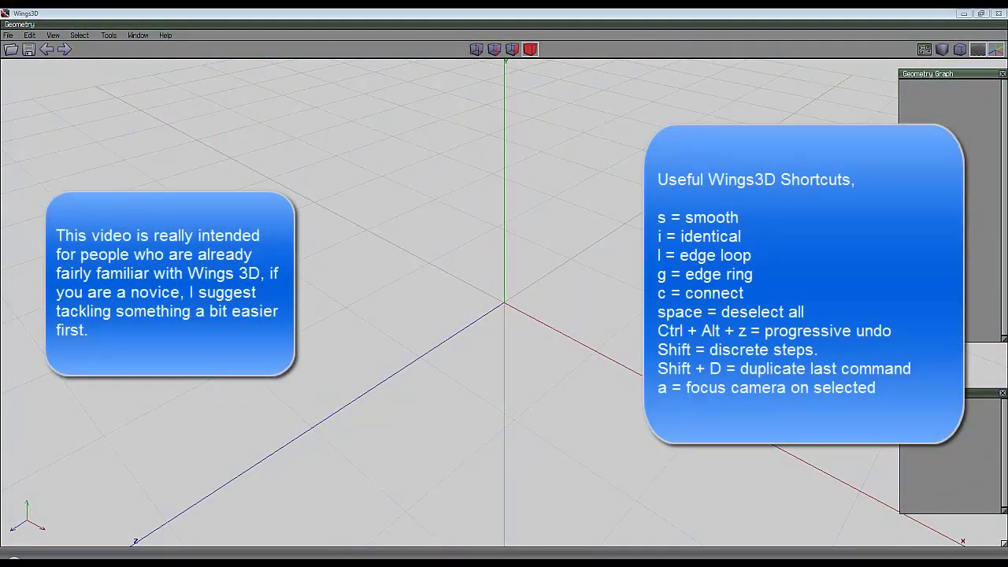
# Create a torus knot primitive (knot2) and select the whole object
pyautogui.rightClick(465, 159)
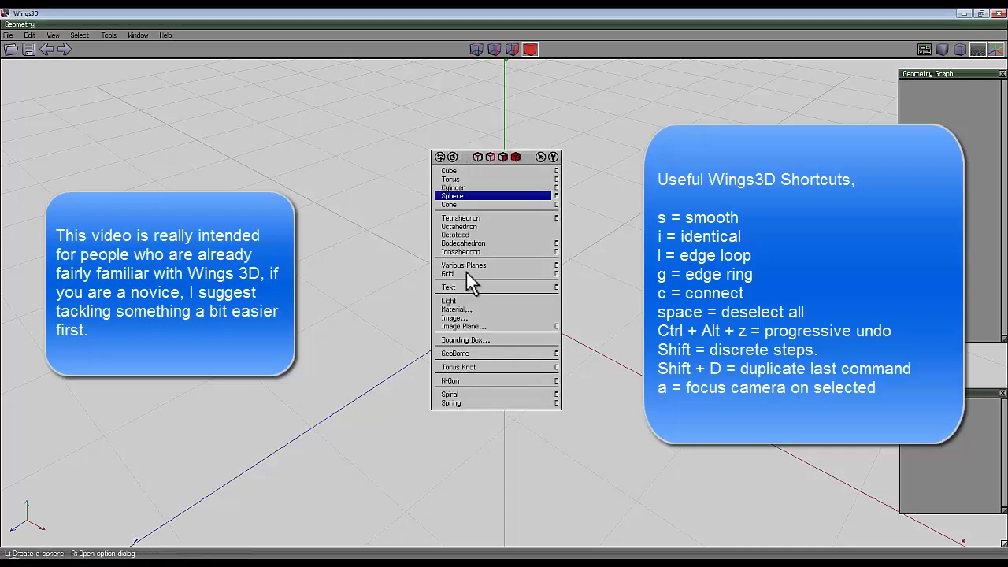
pyautogui.click(453, 368)
pyautogui.click(530, 49)
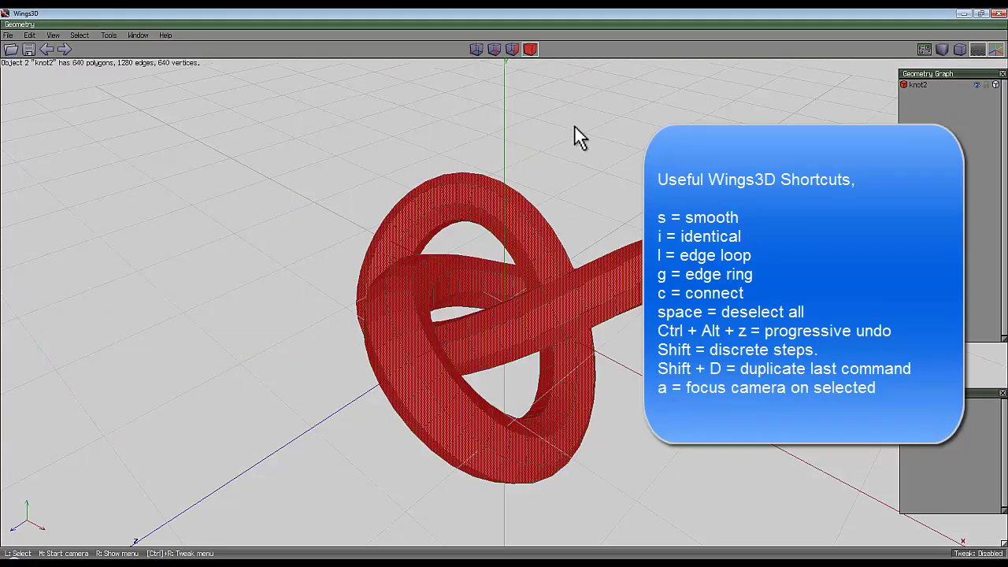
# Convert to all 1280 edges and store that edge selection for later recall
pyautogui.click(494, 48)
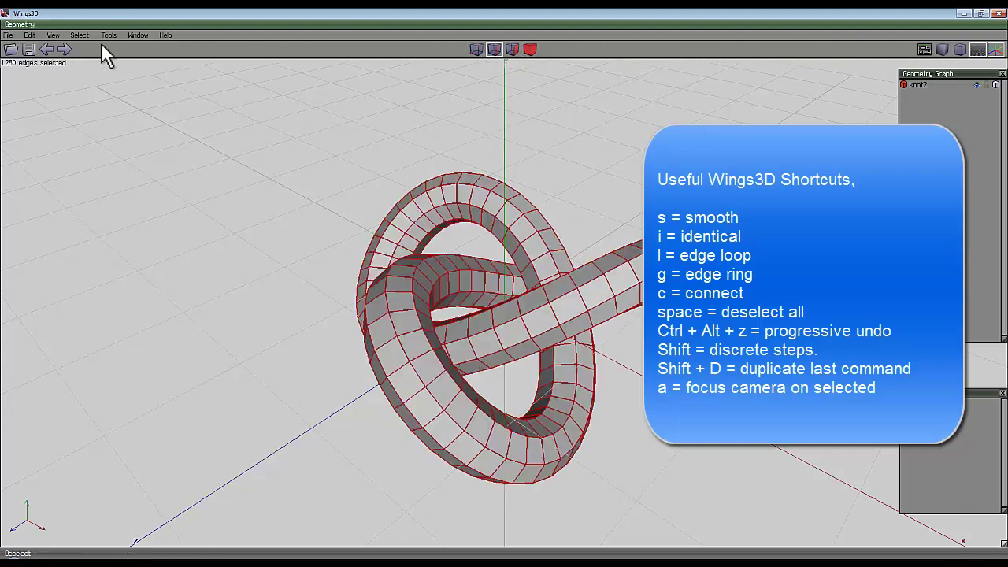
pyautogui.click(78, 35)
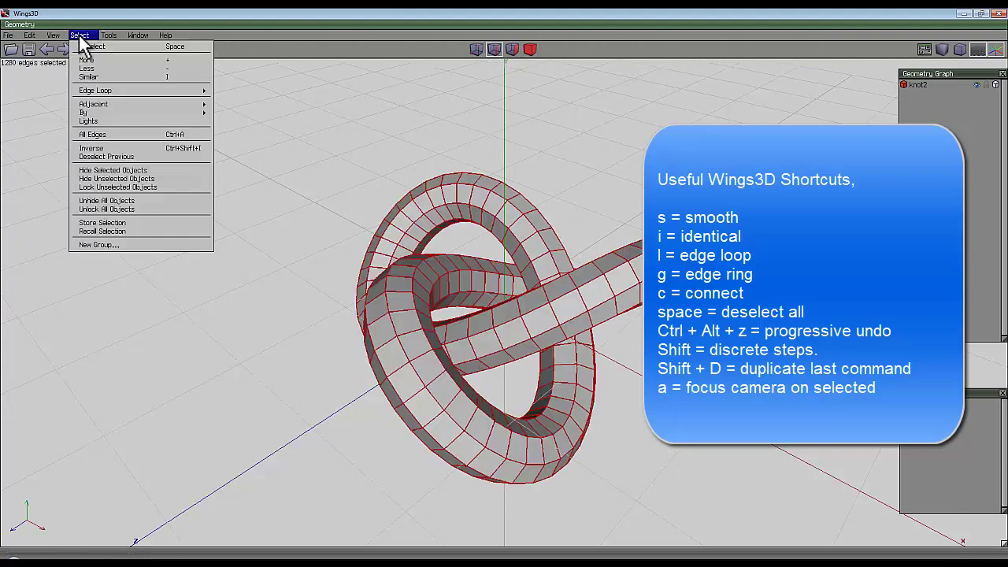
pyautogui.click(111, 222)
pyautogui.click(512, 49)
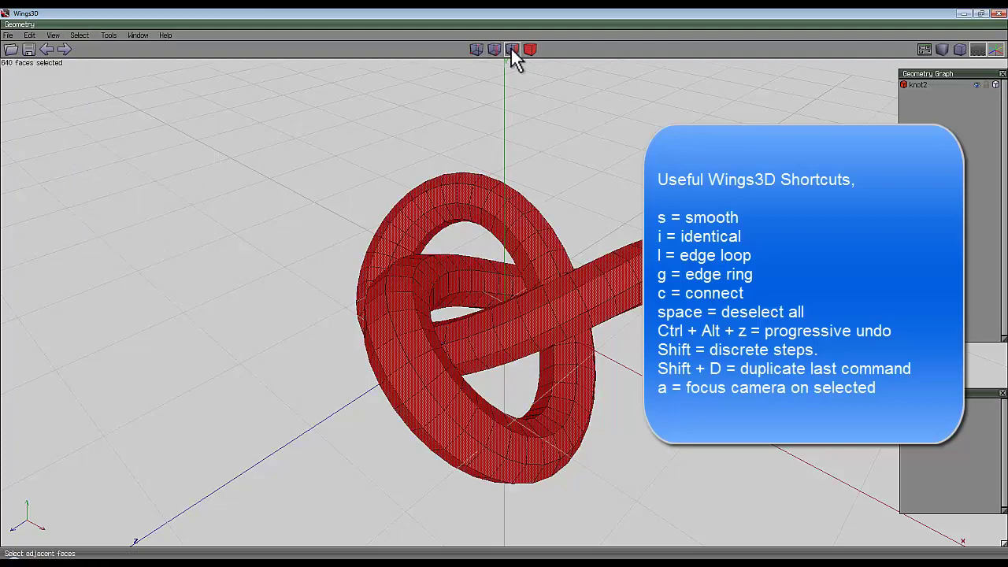
# Inset every face of the knot at 58%, then collapse the inset faces
pyautogui.rightClick(501, 134)
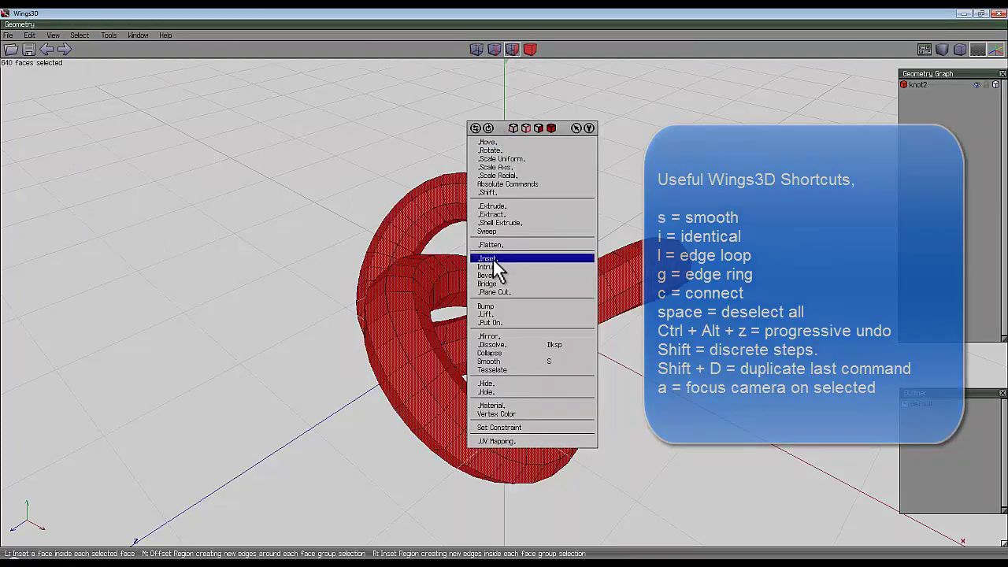
pyautogui.click(503, 261)
pyautogui.click(505, 288)
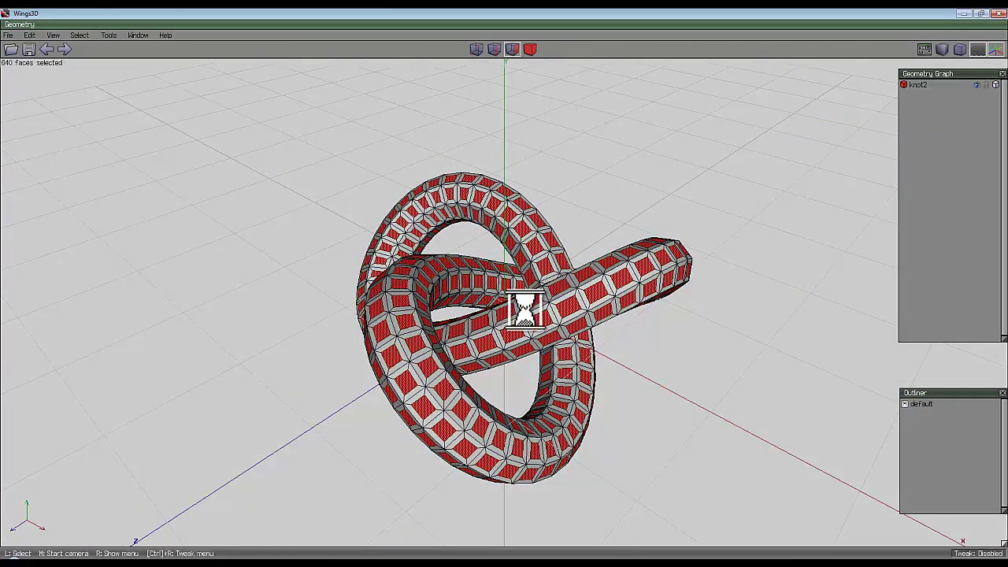
pyautogui.rightClick(494, 118)
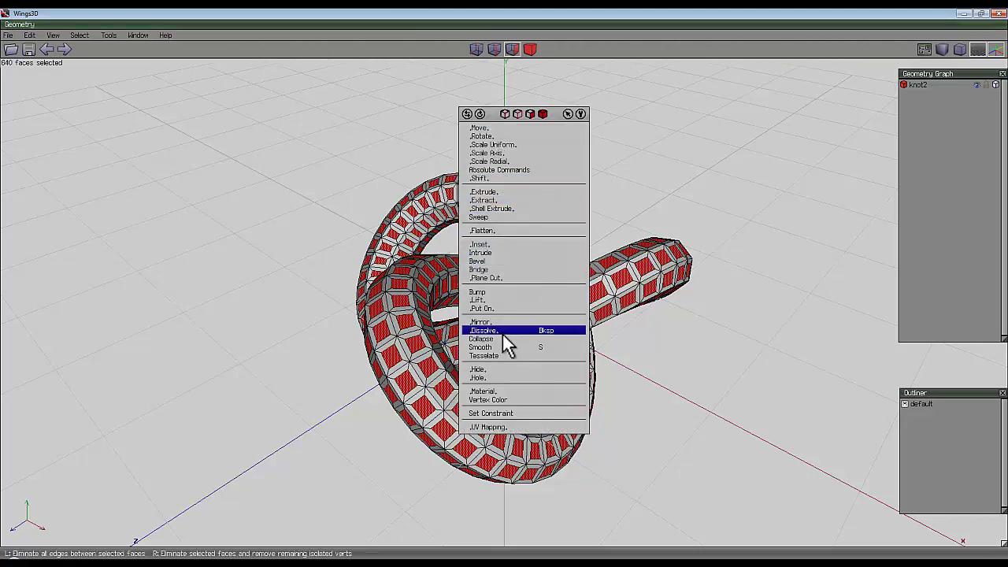
pyautogui.click(504, 340)
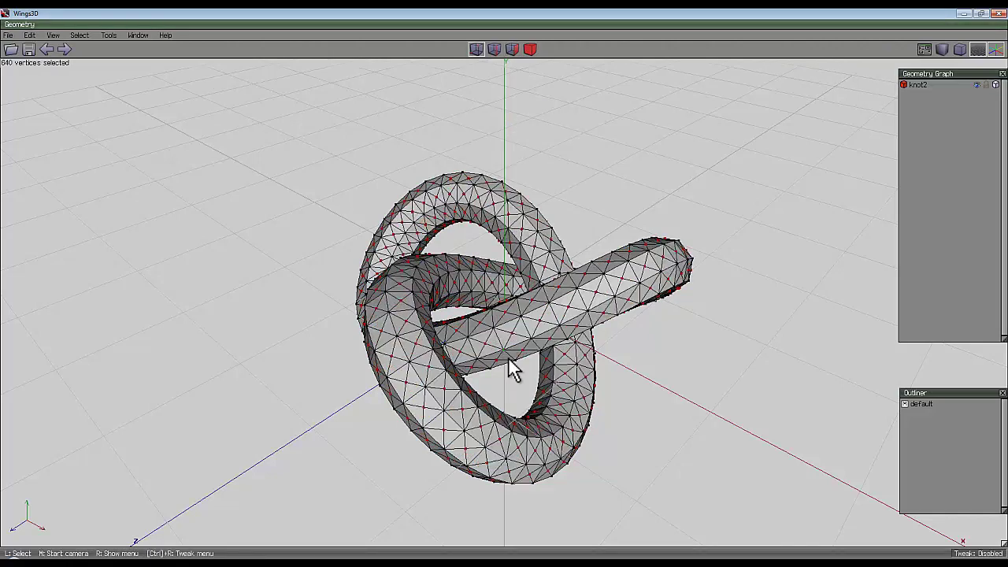
# Recall the stored 1280-edge selection and dissolve those edges to leave diagonal quads
pyautogui.click(495, 48)
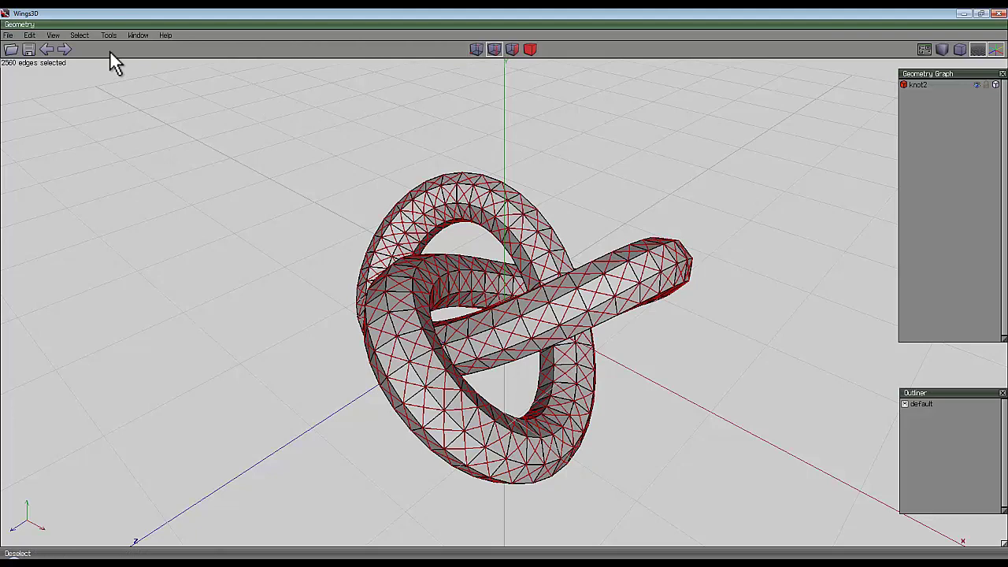
pyautogui.click(79, 37)
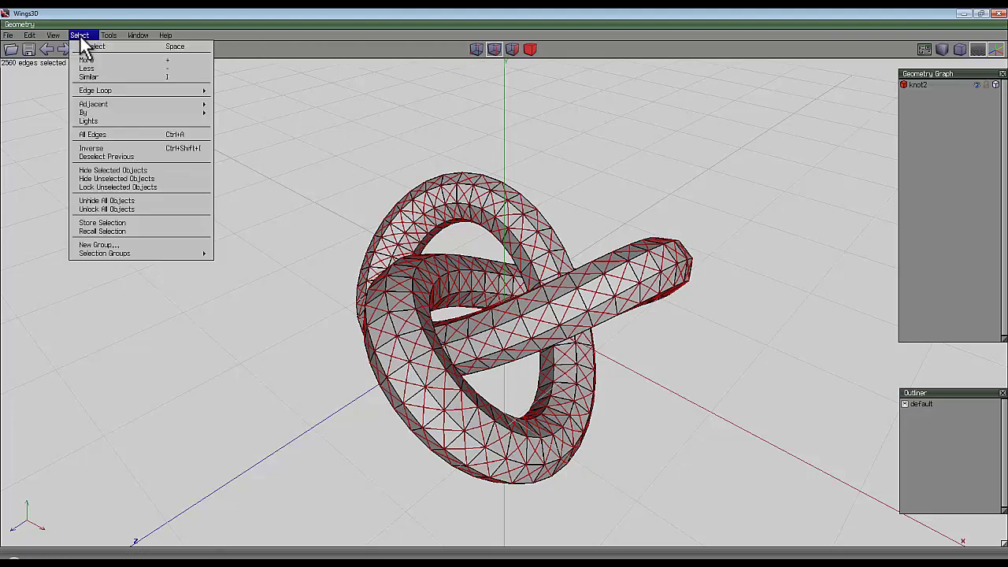
pyautogui.click(110, 233)
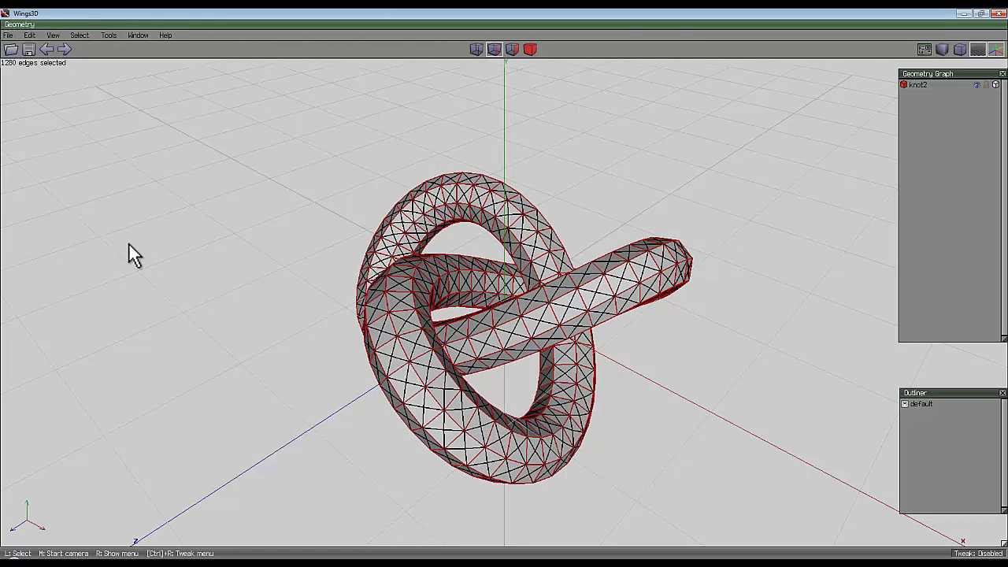
pyautogui.press('BackSpace')
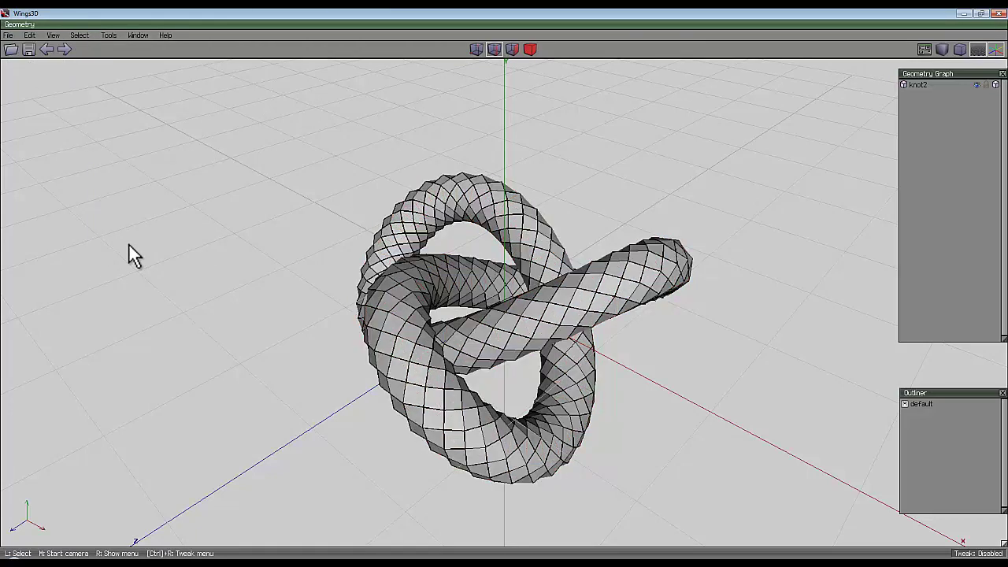
# Pick a single edge on the knot tube and grow it into an edge loop
pyautogui.click(518, 326)
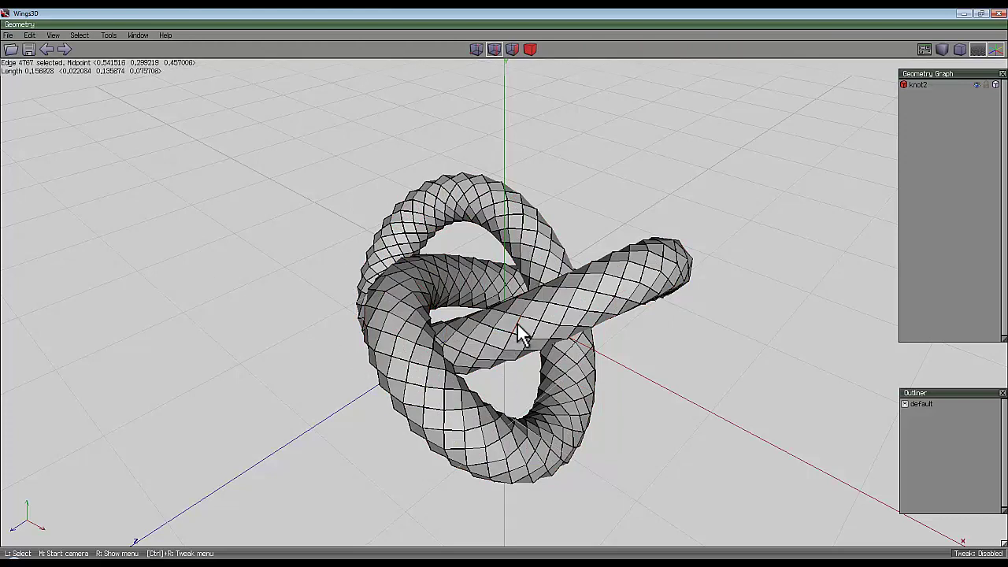
pyautogui.press('l')
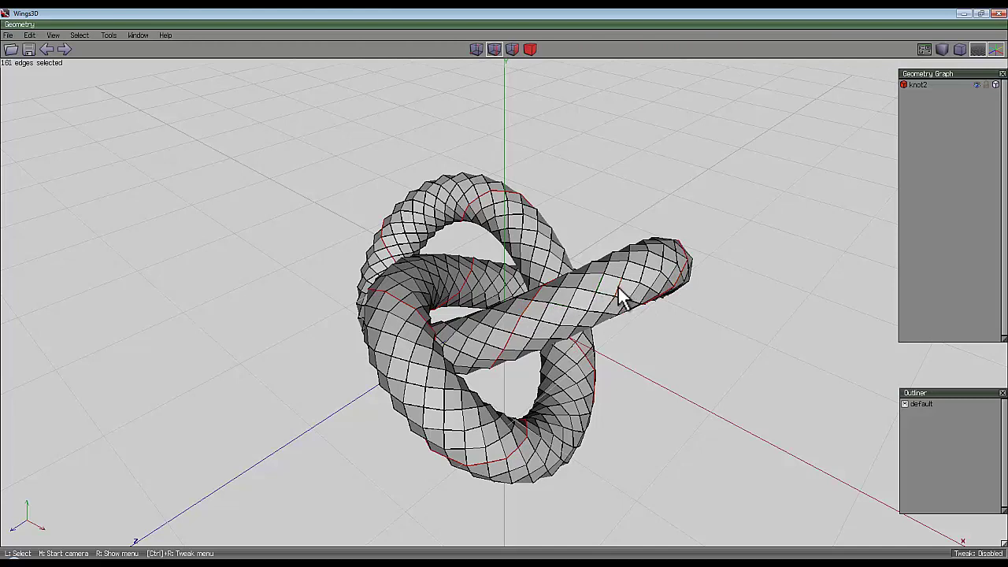
# Extend the selection to 320 loop edges and loop-cut the knot along them
pyautogui.press('l')
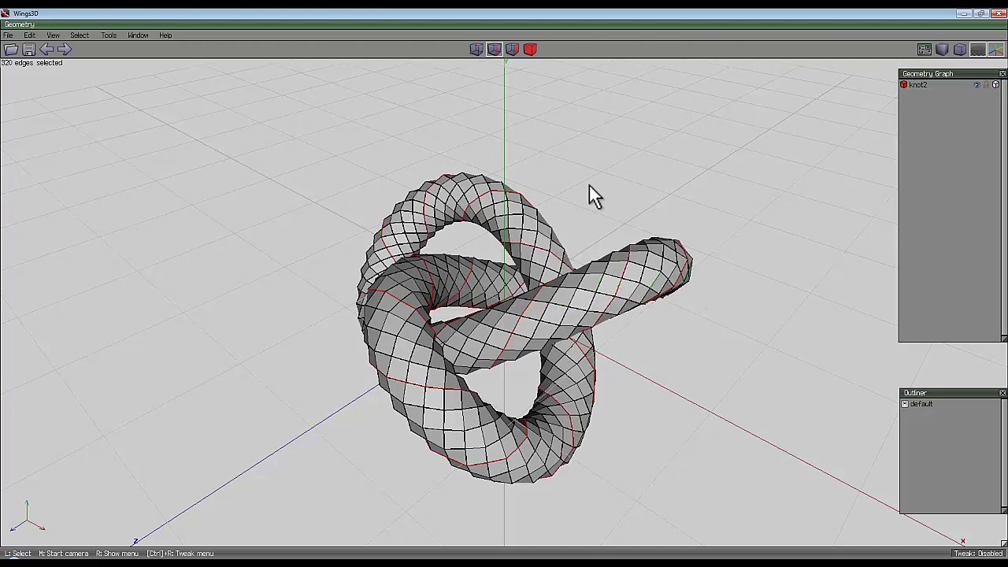
pyautogui.rightClick(548, 158)
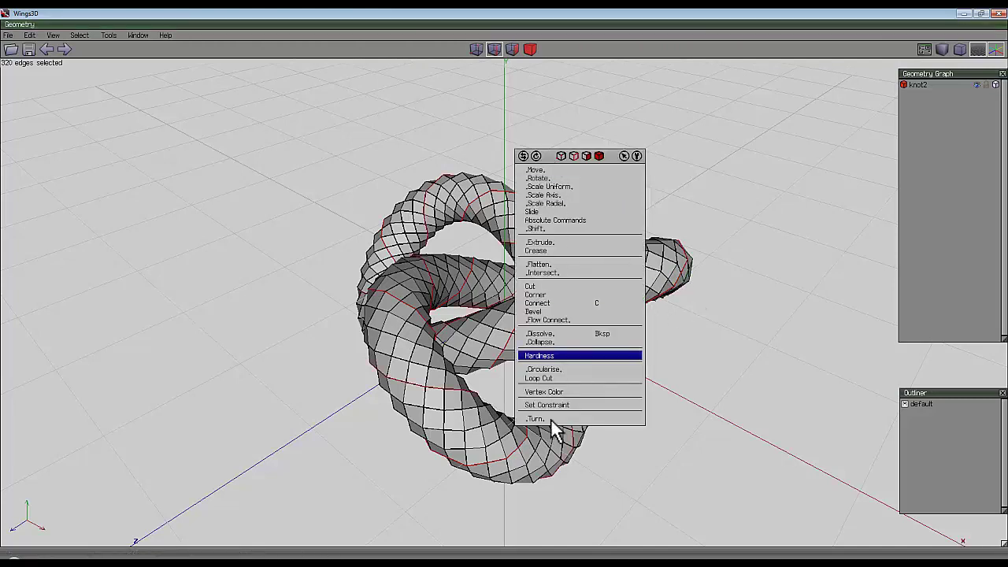
pyautogui.click(540, 380)
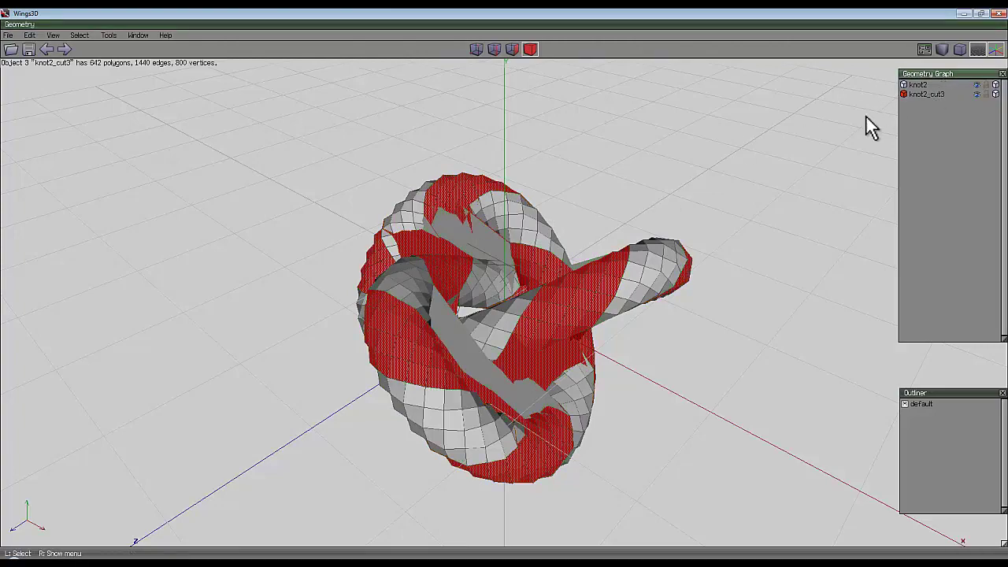
# Delete the cut-off knot2_cut3 object, leaving knot2 as gapped spiral ribbons
pyautogui.press('Delete')
pyautogui.middleClick(613, 203)
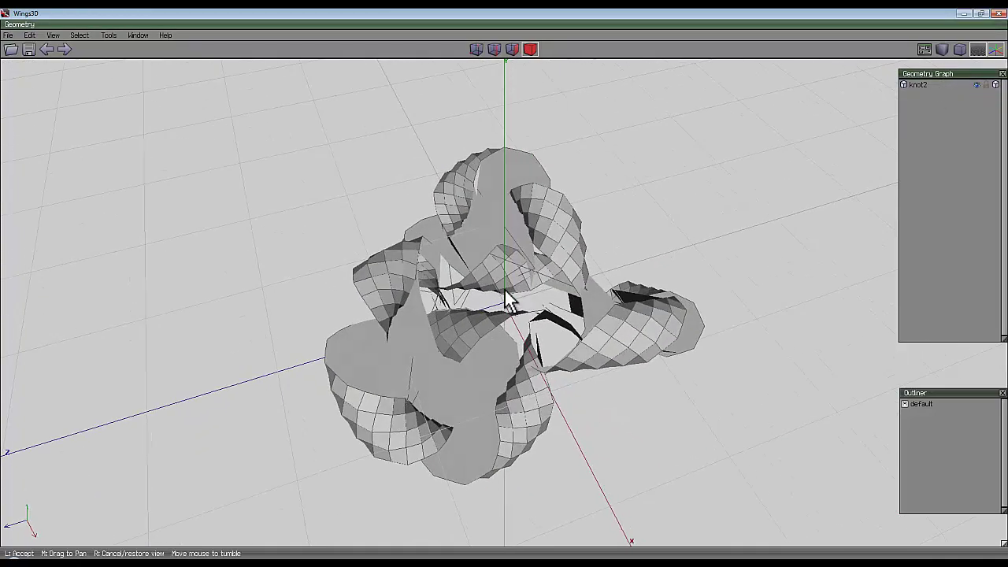
pyautogui.click(507, 292)
# Select the large cap faces at the cut ends, starting with face 7040
pyautogui.click(511, 52)
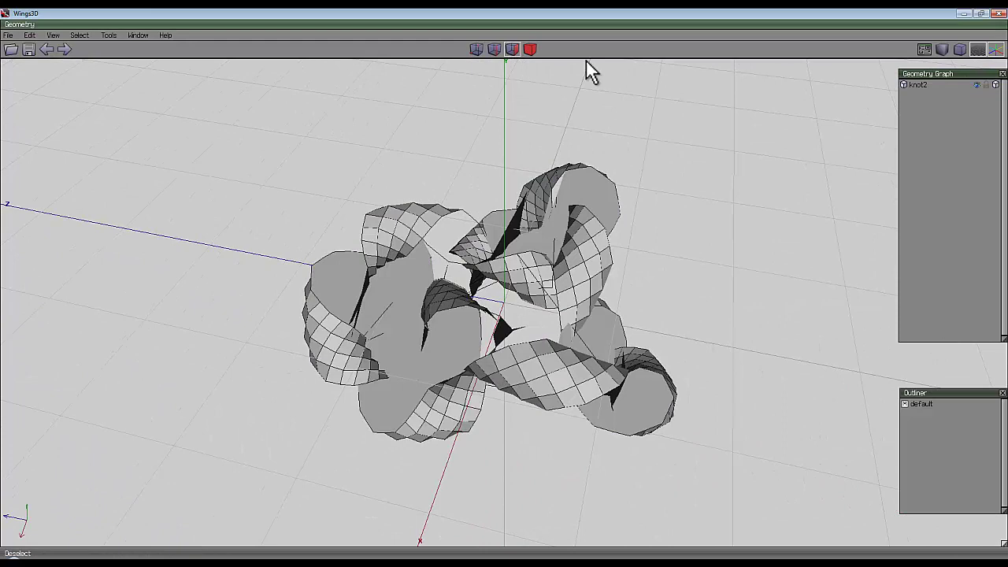
pyautogui.click(407, 318)
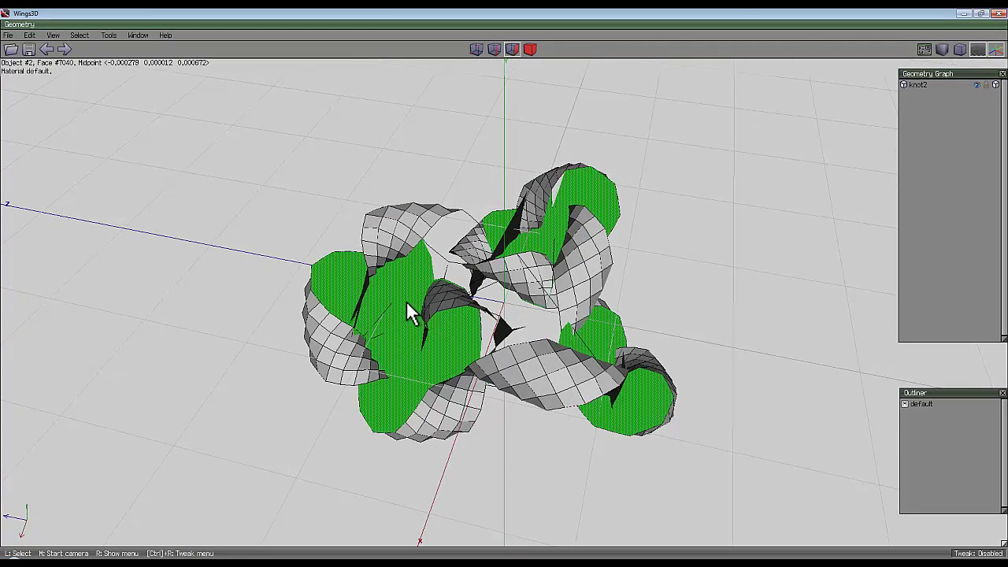
pyautogui.click(406, 301)
pyautogui.middleClick(473, 118)
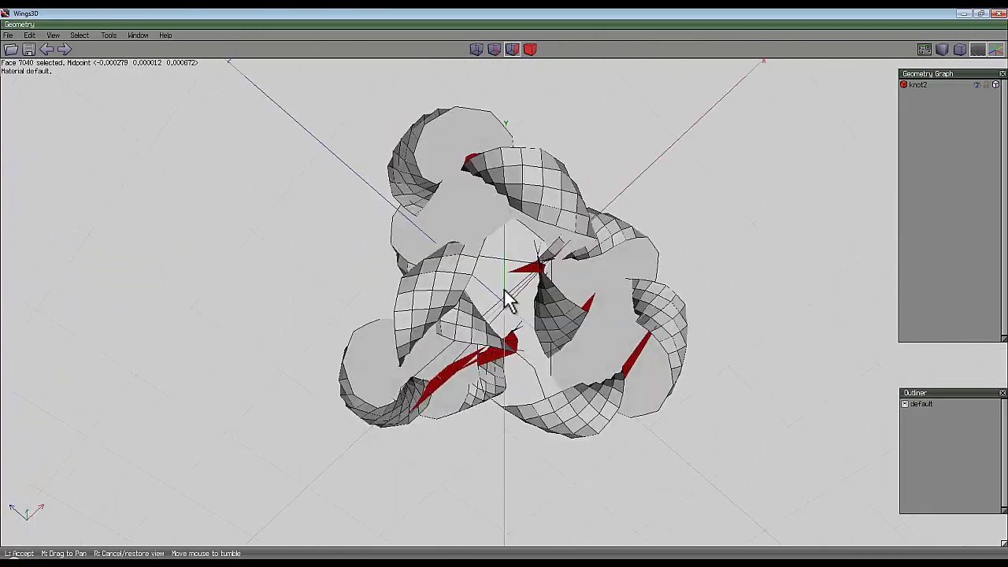
pyautogui.click(510, 300)
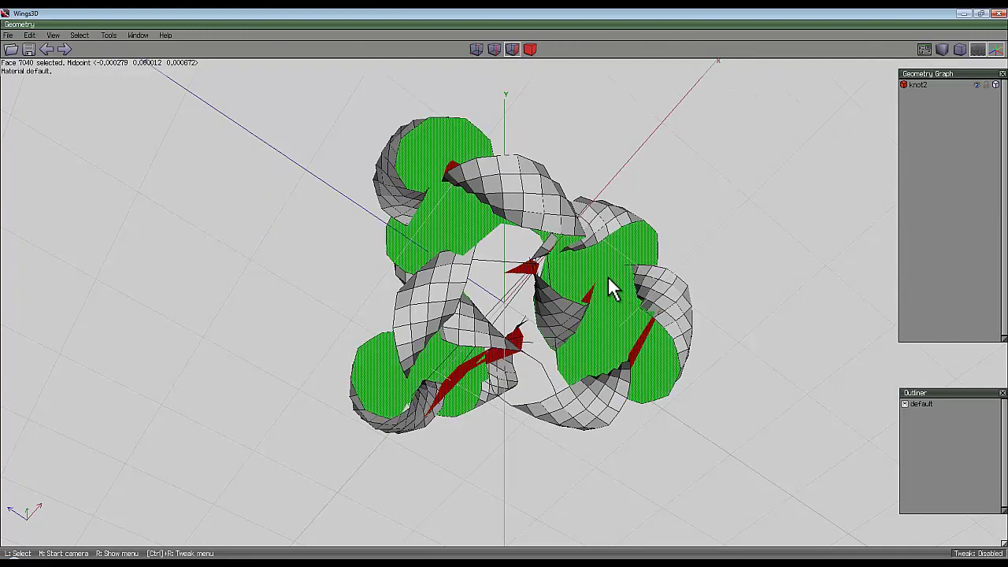
pyautogui.click(605, 283)
pyautogui.middleClick(601, 285)
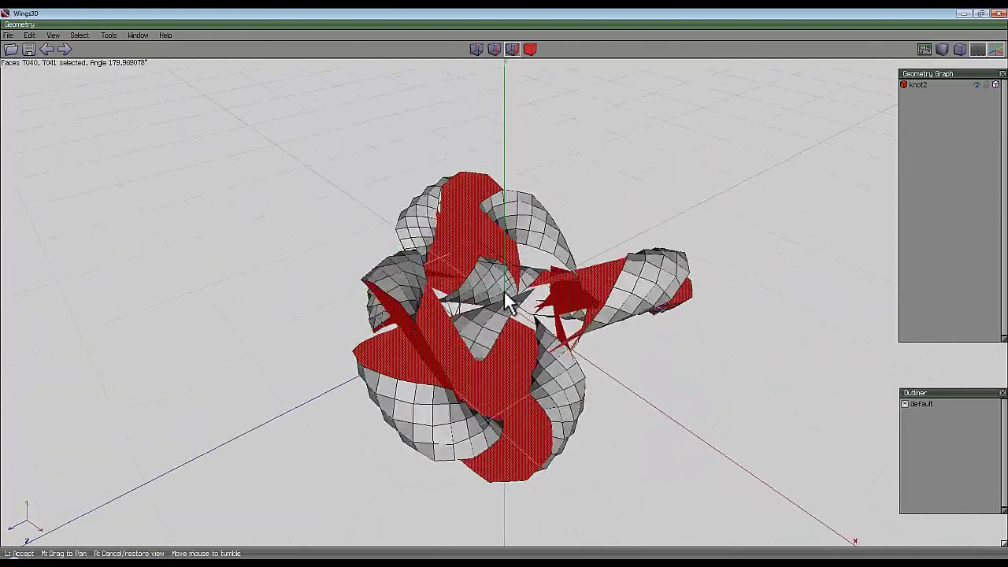
pyautogui.click(513, 292)
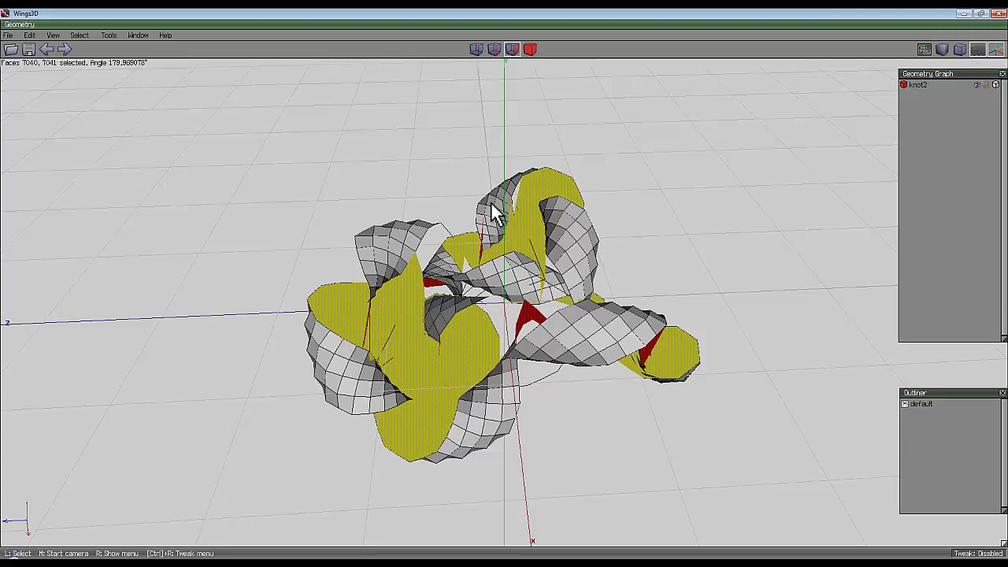
pyautogui.rightClick(440, 207)
# Intrude the selected cap faces so the pieces become hollow twisted ribbons
pyautogui.click(438, 317)
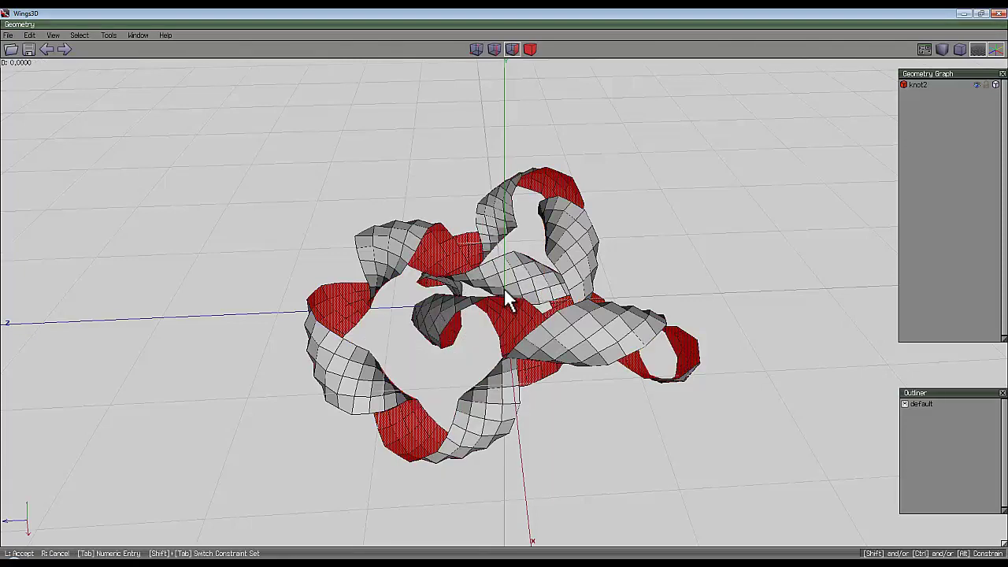
pyautogui.click(504, 288)
pyautogui.middleClick(503, 289)
pyautogui.click(508, 324)
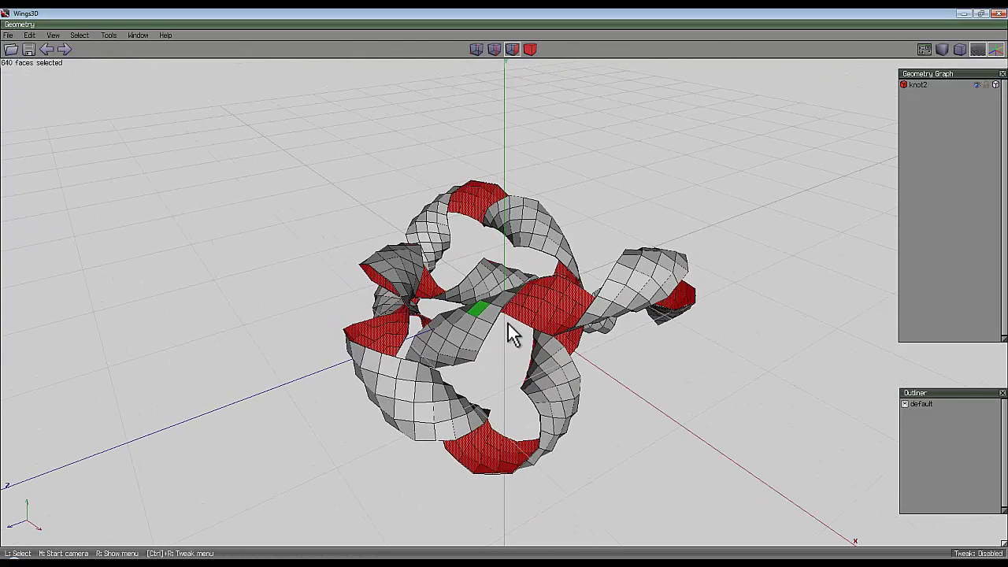
# Apply Doo-Sabin subdivision to the whole knot2 object
pyautogui.click(530, 49)
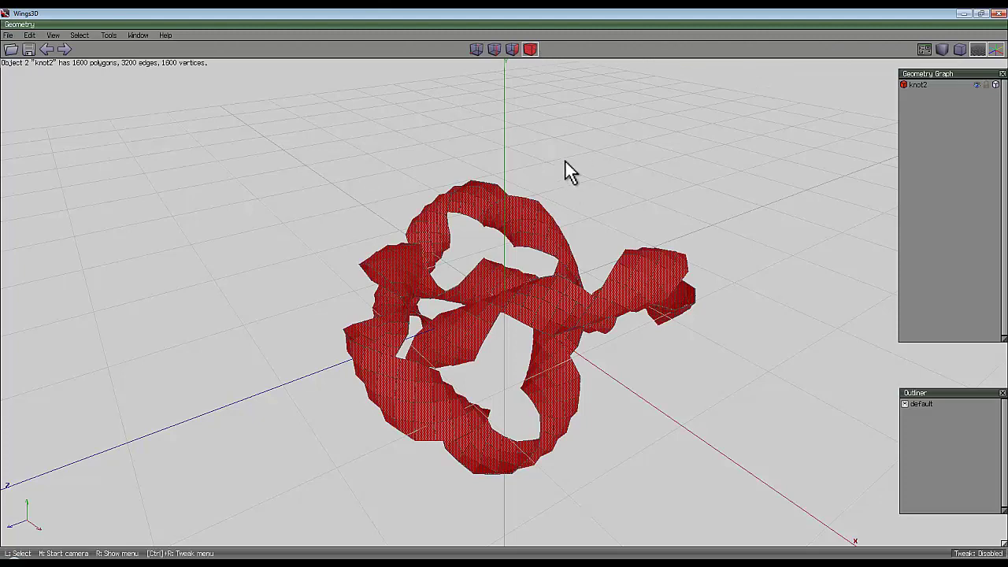
pyautogui.rightClick(566, 161)
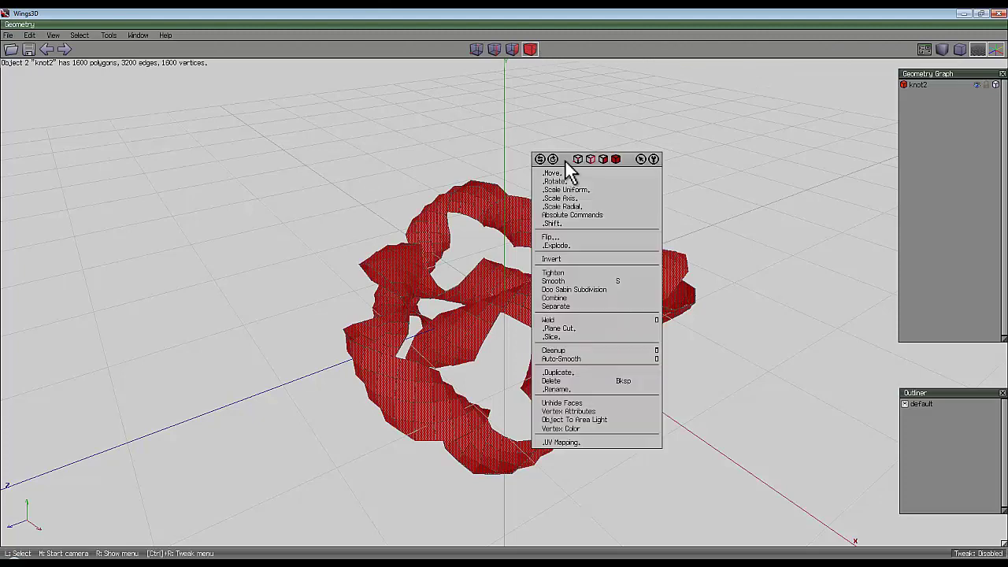
pyautogui.click(583, 290)
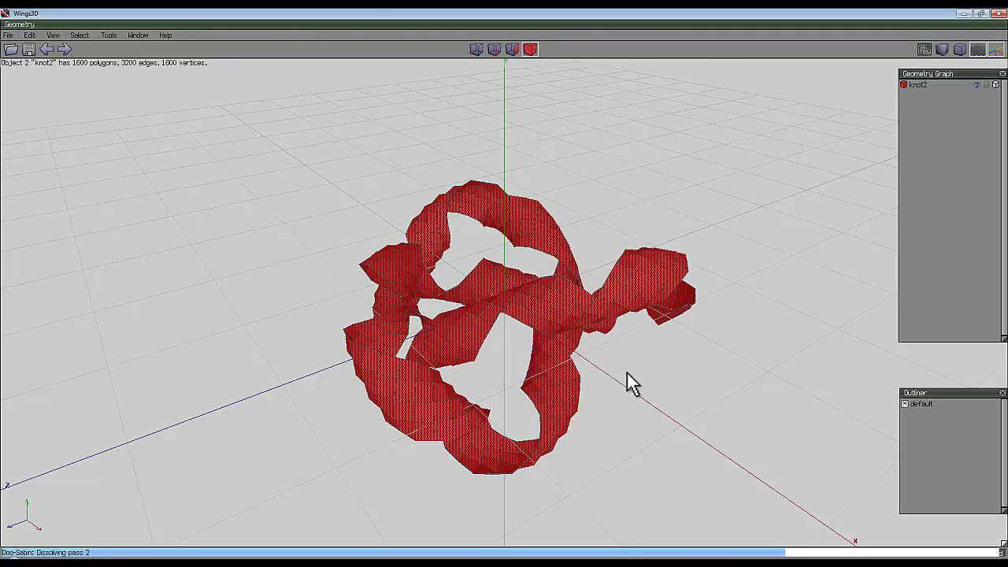
pyautogui.moveTo(628, 374)
pyautogui.mouseDown(button='middle')
pyautogui.moveTo(507, 292)
pyautogui.moveTo(630, 386)
pyautogui.mouseUp(button='middle')
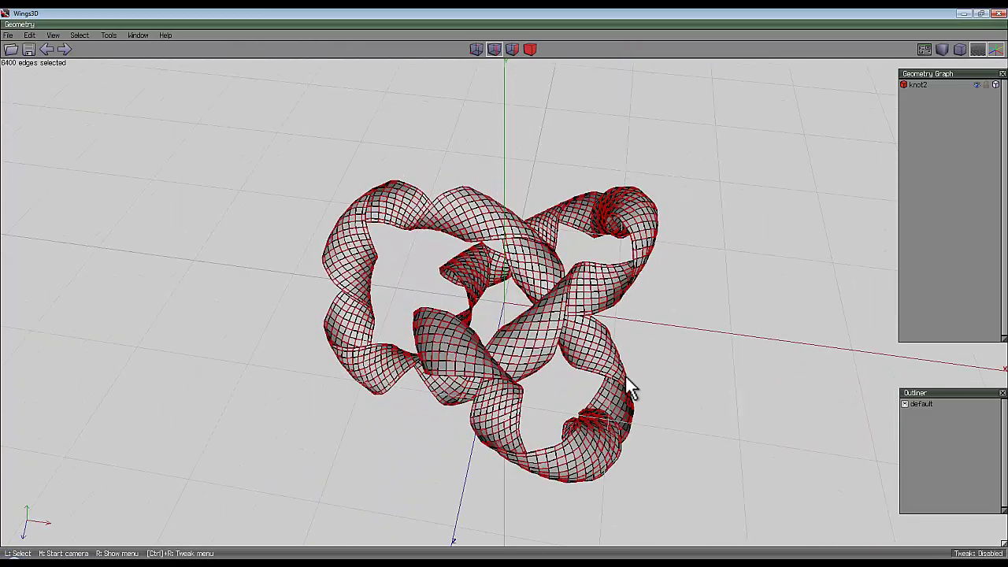
# Select an edge loop along the ribbon and grow it as faces into a 2240-face band
pyautogui.press('space')
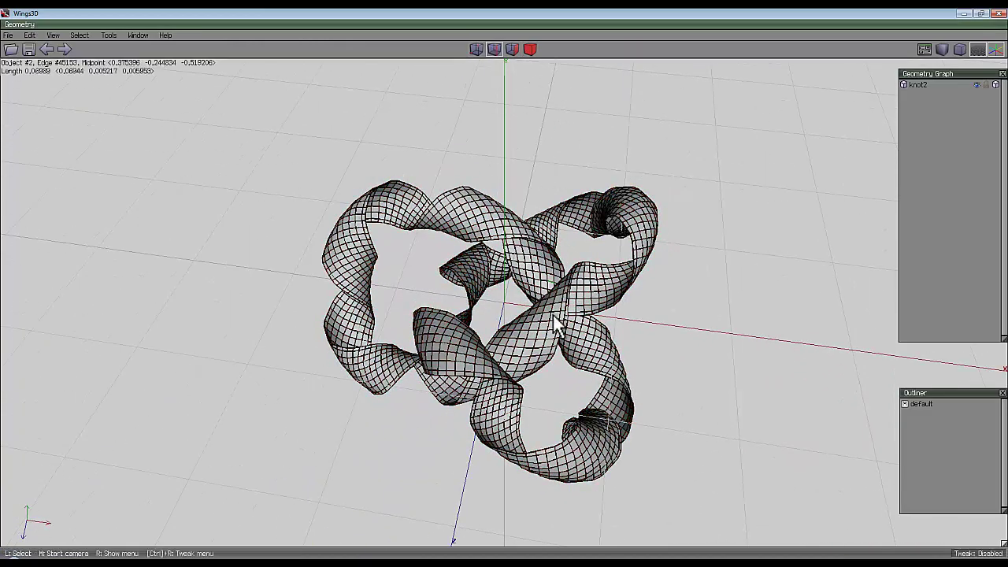
pyautogui.click(524, 347)
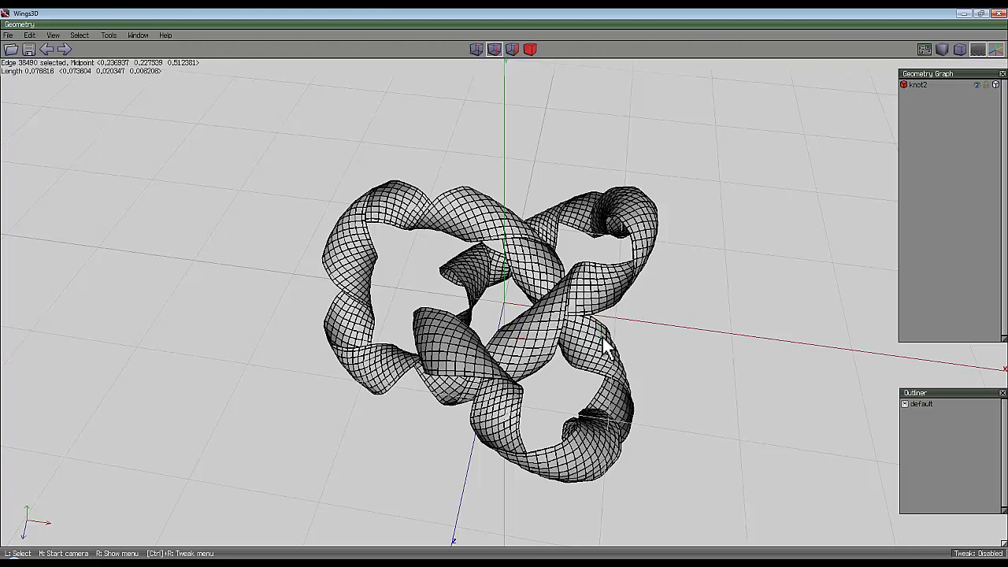
pyautogui.press('l')
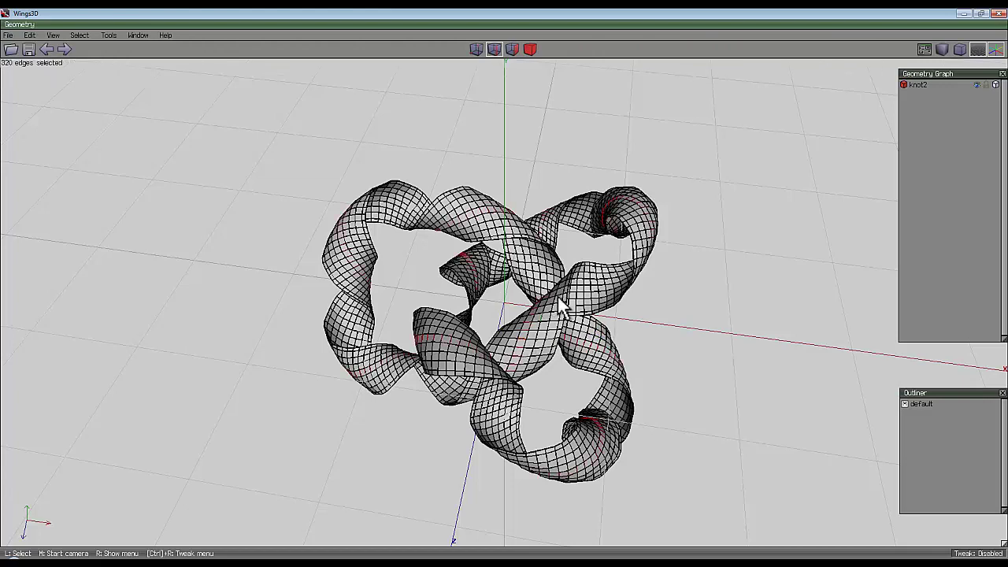
pyautogui.click(512, 49)
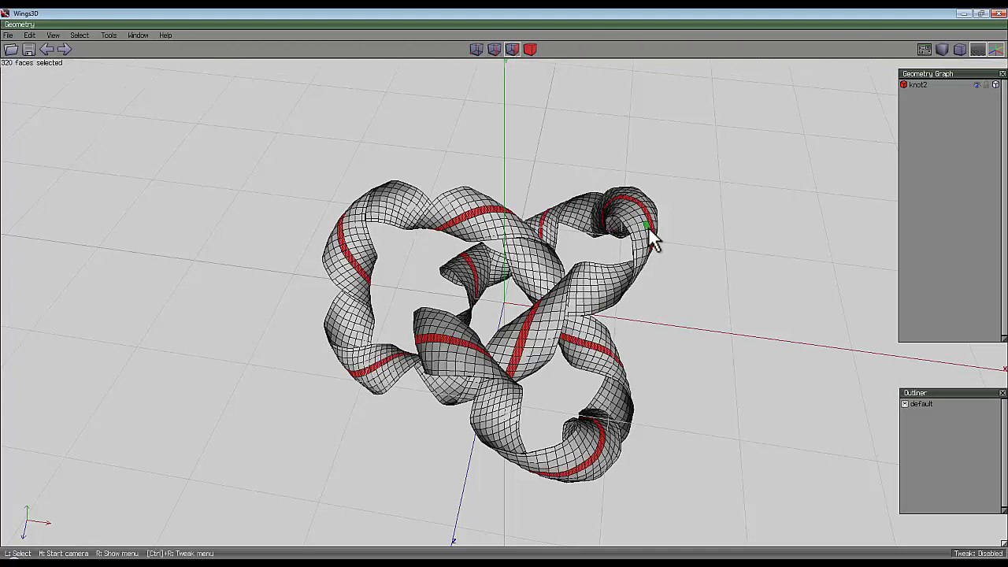
pyautogui.press('+')
pyautogui.press('+')
pyautogui.press('+')
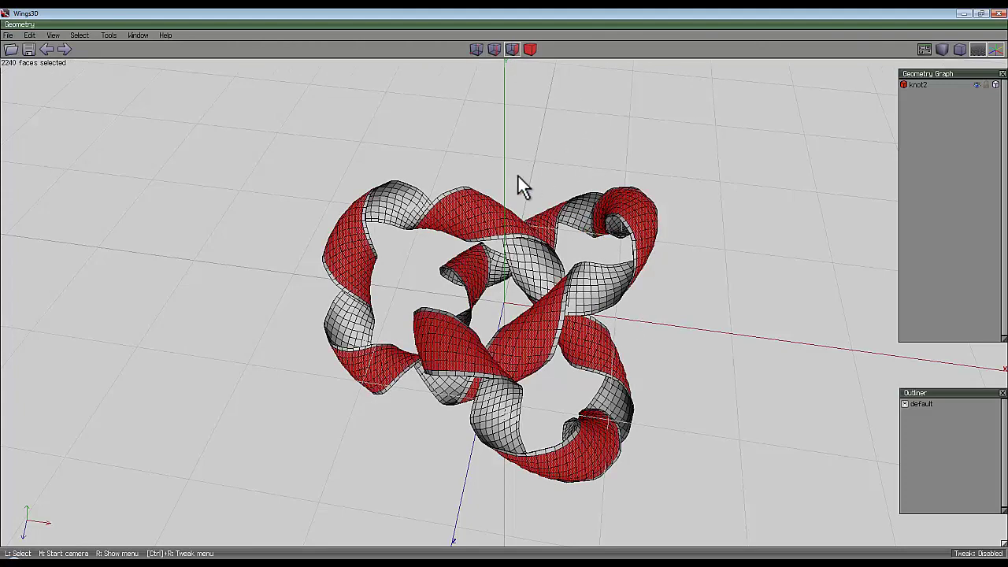
# Intrude the 2240 selected faces to give the ribbon thickness
pyautogui.rightClick(517, 175)
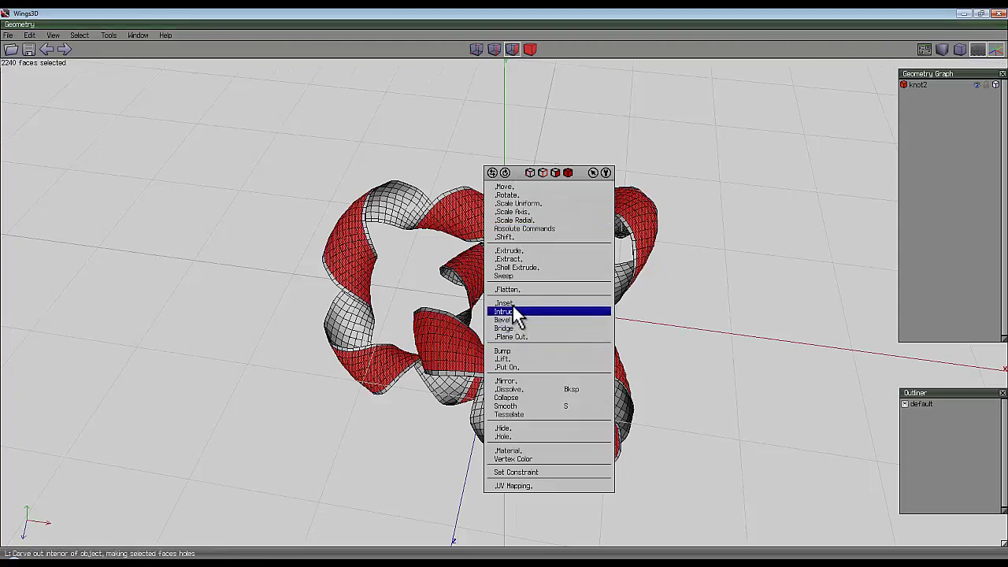
pyautogui.click(513, 312)
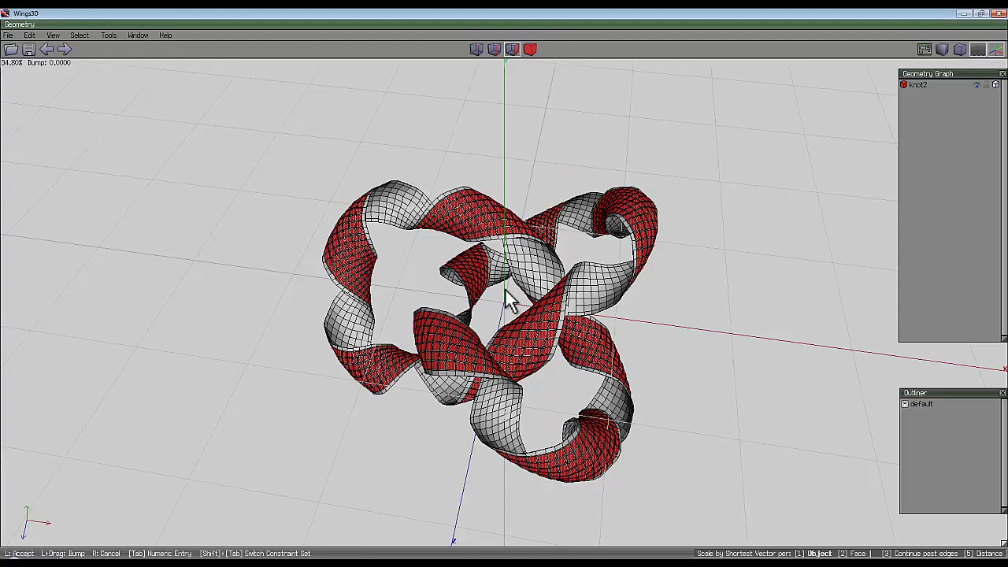
pyautogui.click(505, 290)
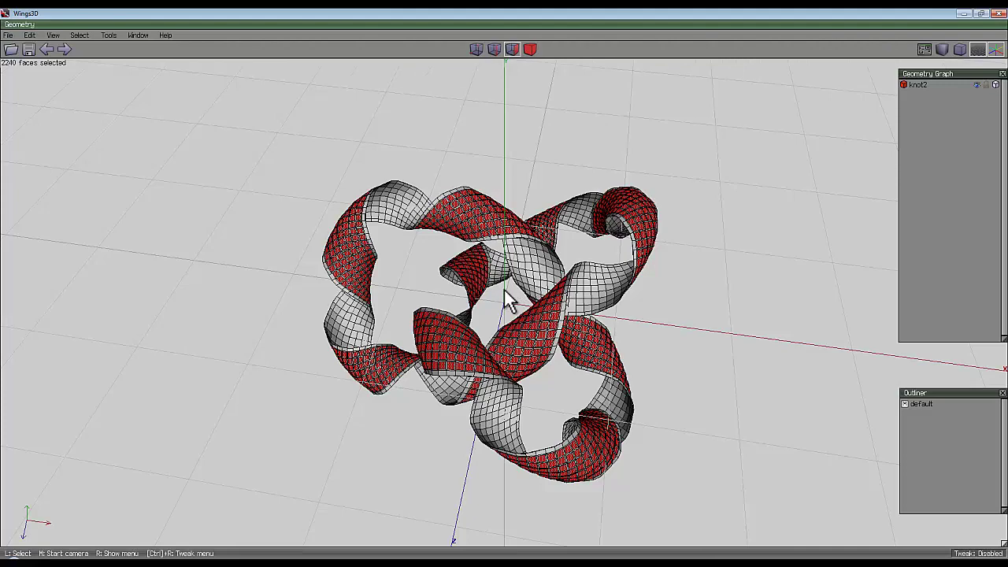
# Extrude the faces a short distance along their normals to form raised block bumps
pyautogui.rightClick(501, 173)
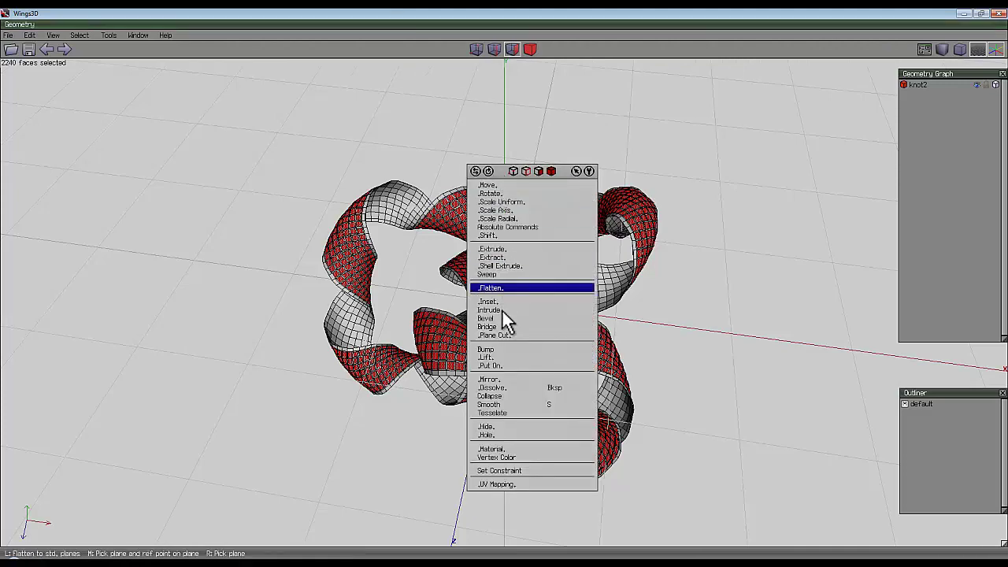
pyautogui.click(507, 249)
pyautogui.click(508, 259)
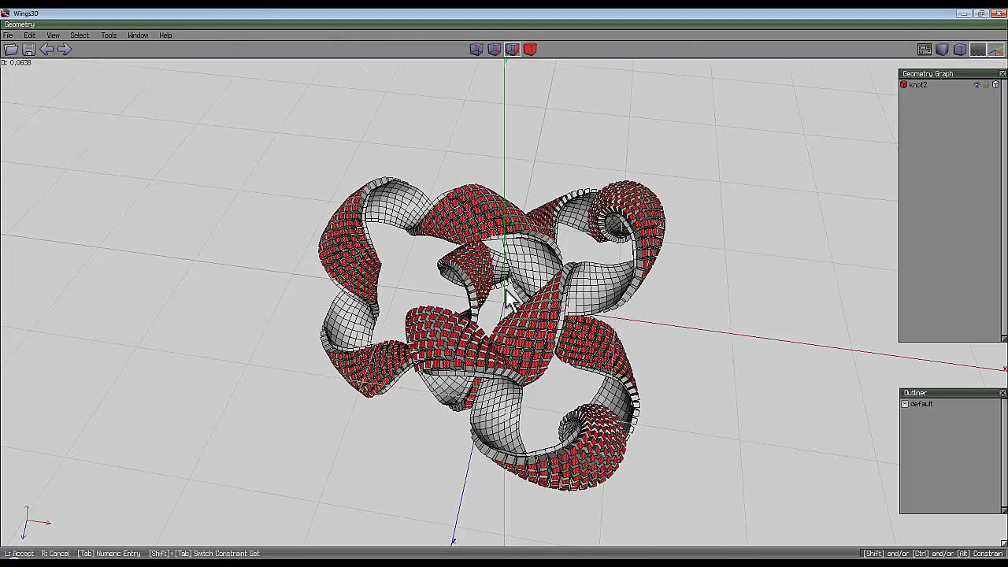
pyautogui.click(505, 289)
pyautogui.middleClick(505, 290)
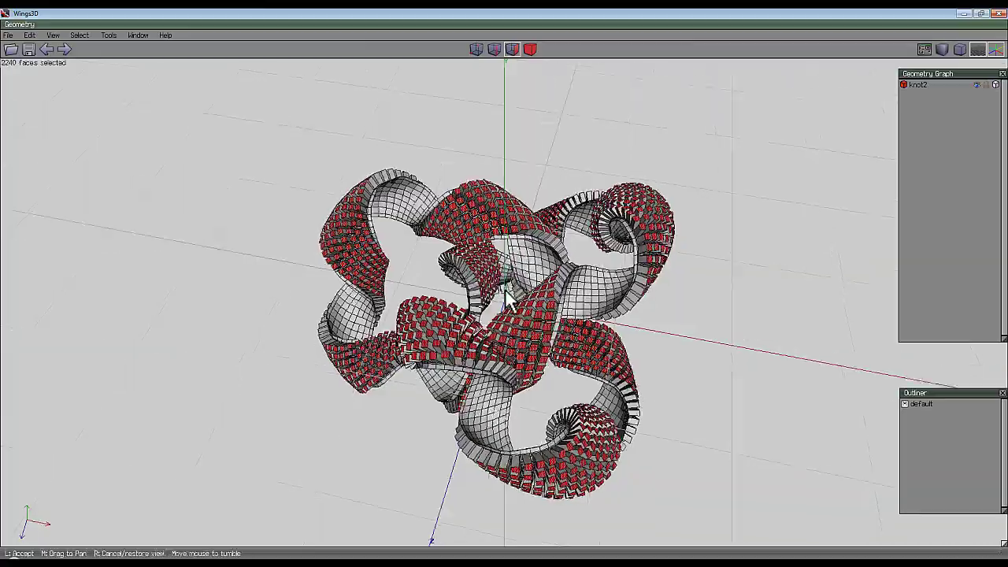
pyautogui.scroll(6, 505, 299)
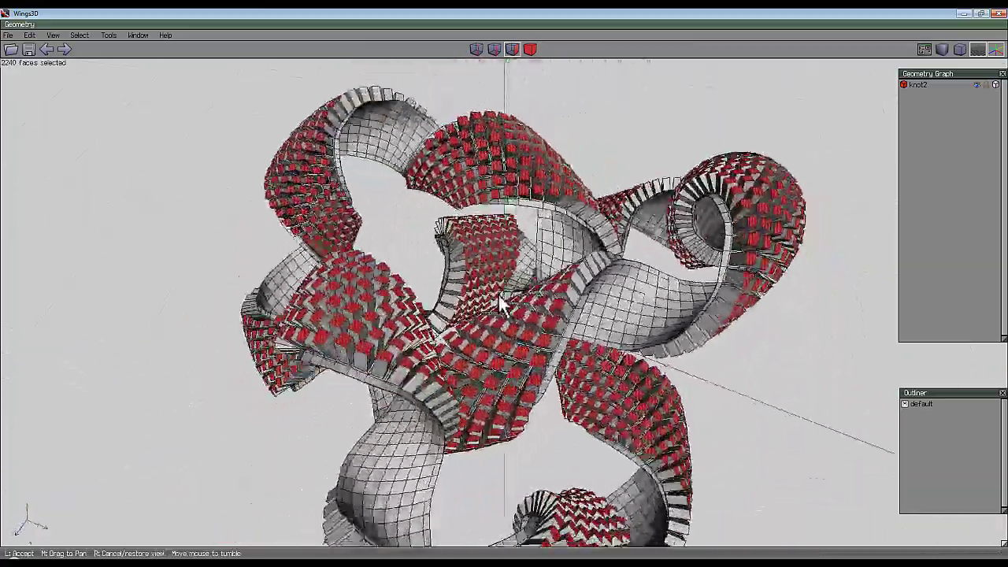
pyautogui.moveTo(501, 304); pyautogui.dragTo(508, 302, button='middle')
pyautogui.click(509, 268)
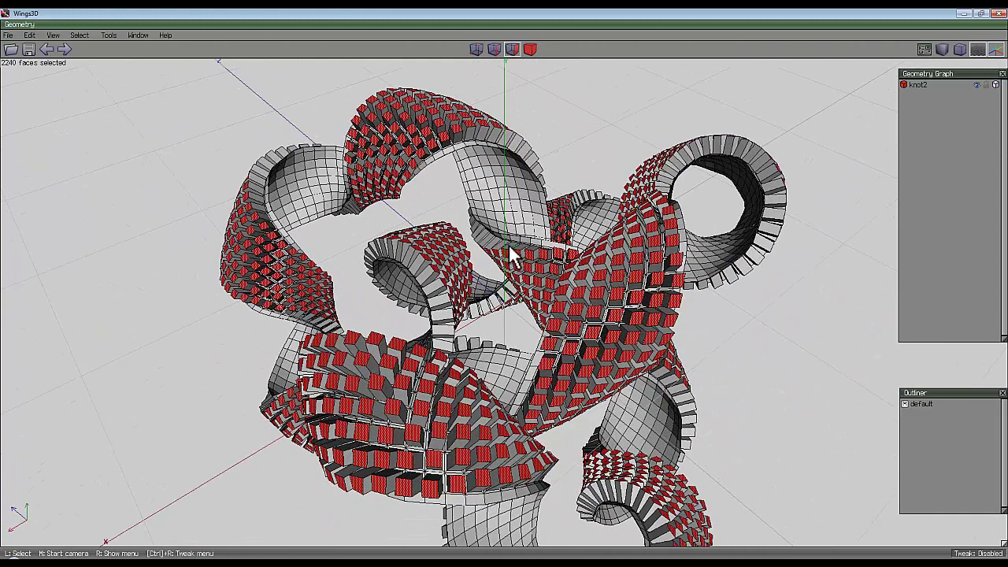
# Select the whole knot and smooth it three times, reaching 389120 polygons
pyautogui.click(530, 49)
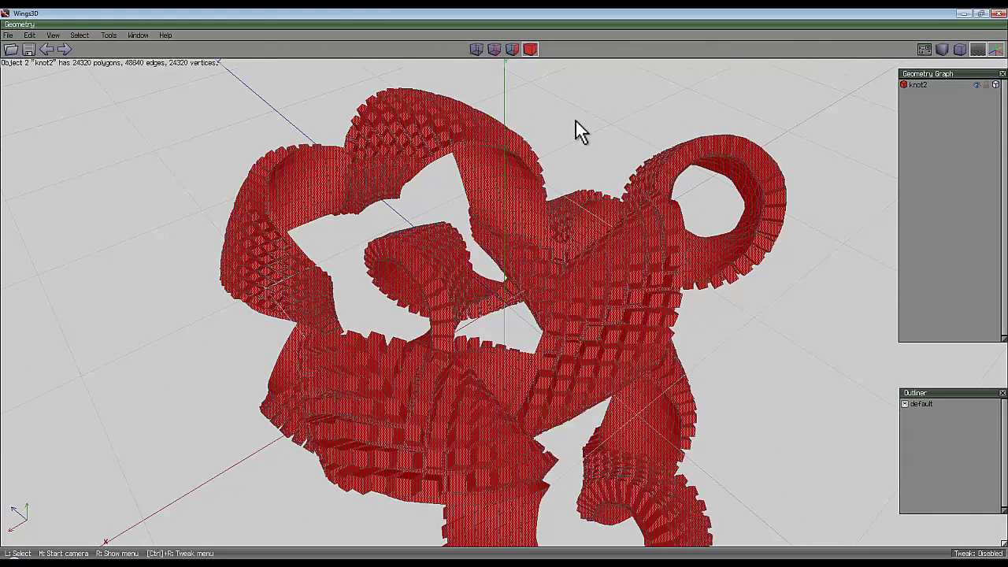
pyautogui.press('Tab')
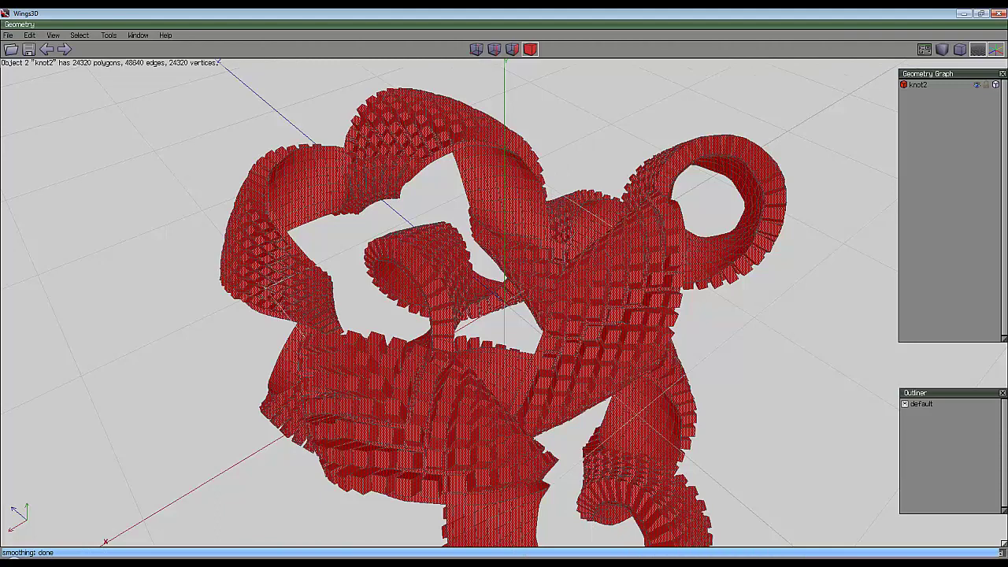
pyautogui.press('s')
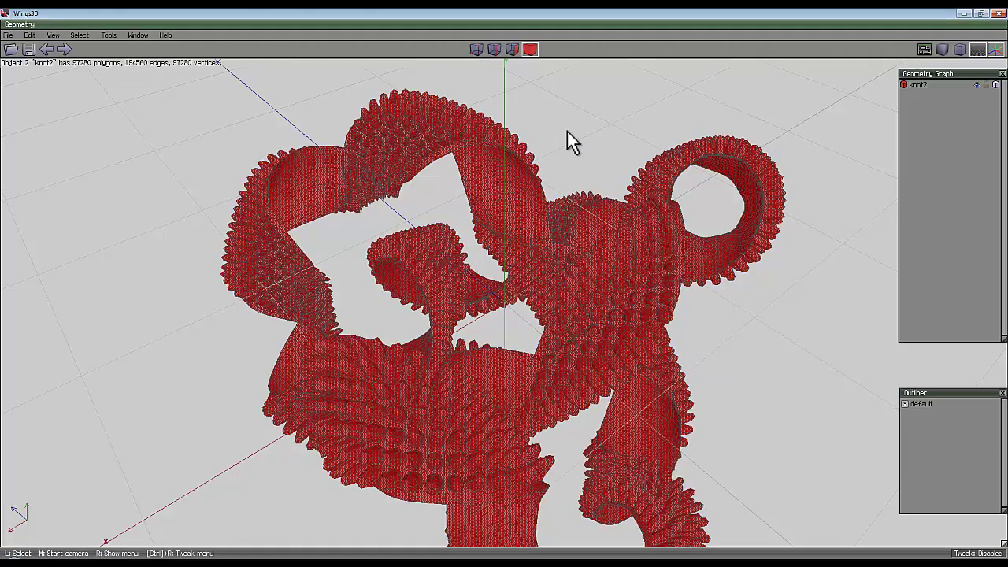
pyautogui.press('s')
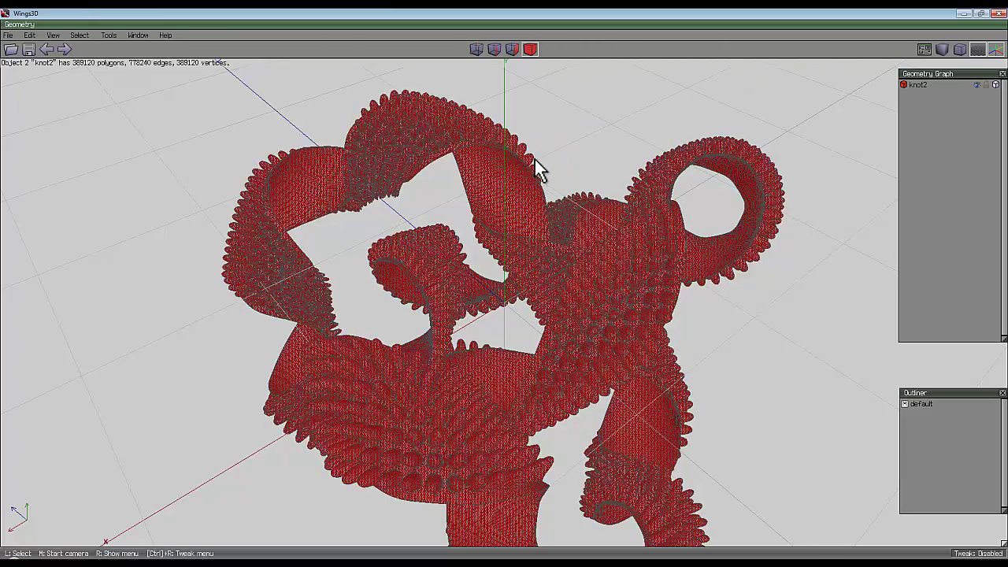
pyautogui.middleClick(564, 141)
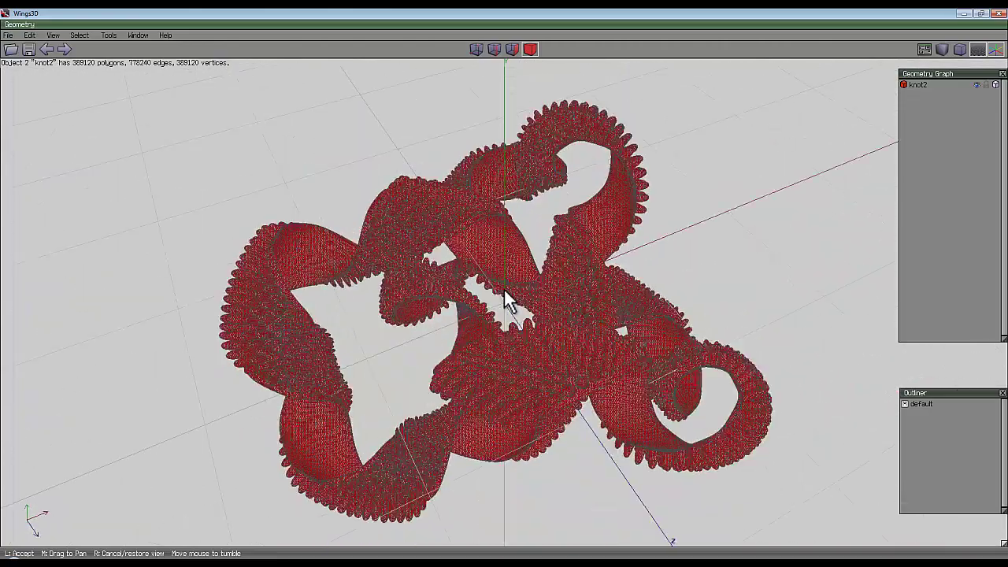
# Deselect the finished knot and open the File menu for Save Incrementally
pyautogui.click(513, 299)
pyautogui.click(461, 148)
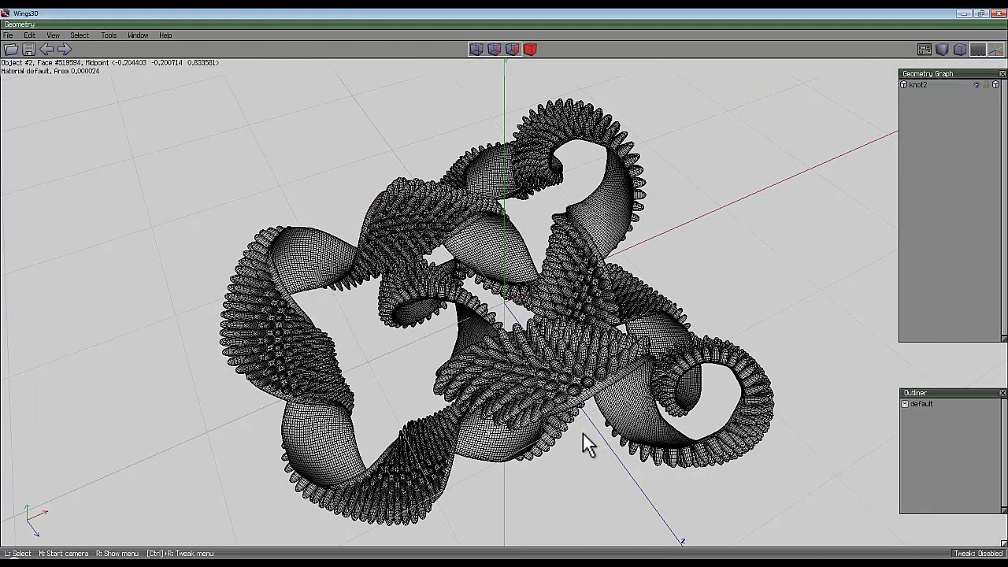
pyautogui.click(8, 36)
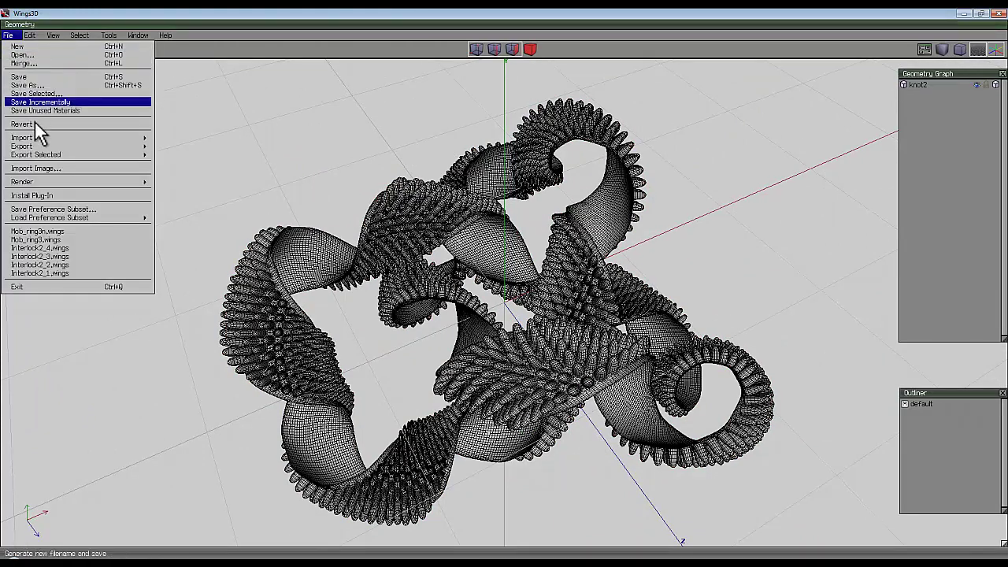
pyautogui.moveTo(37, 148)
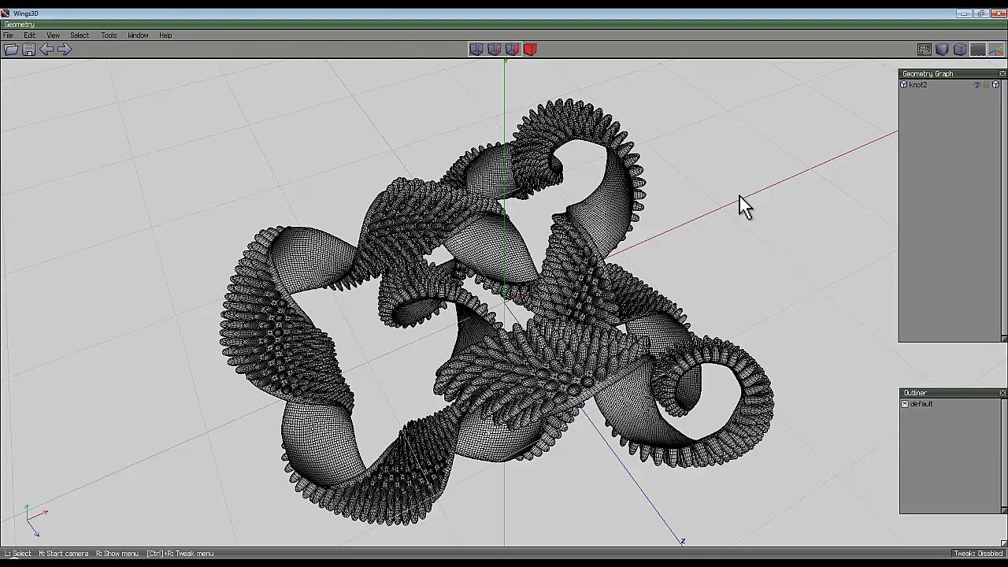
pyautogui.middleClick(700, 209)
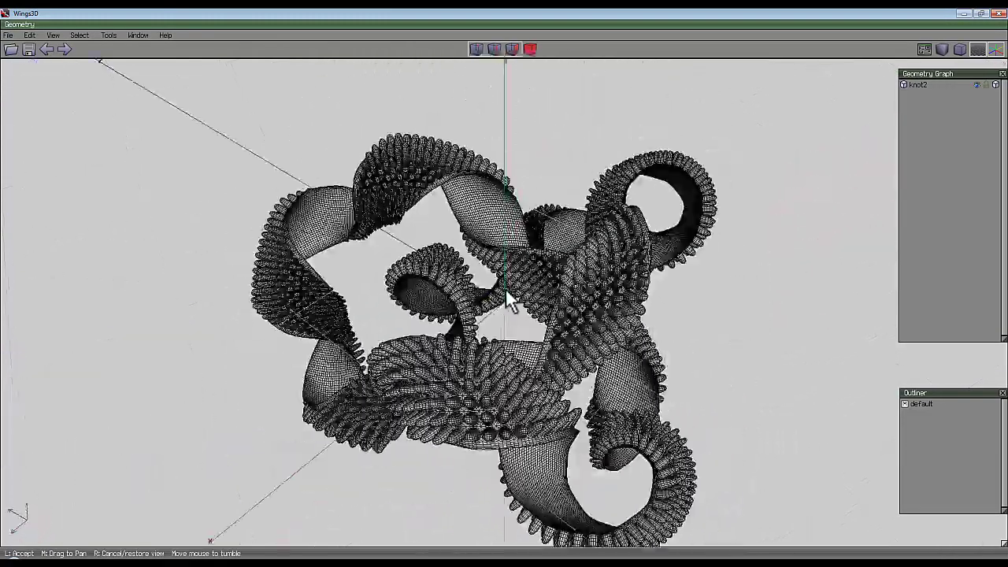
pyautogui.scroll(4, 505, 287)
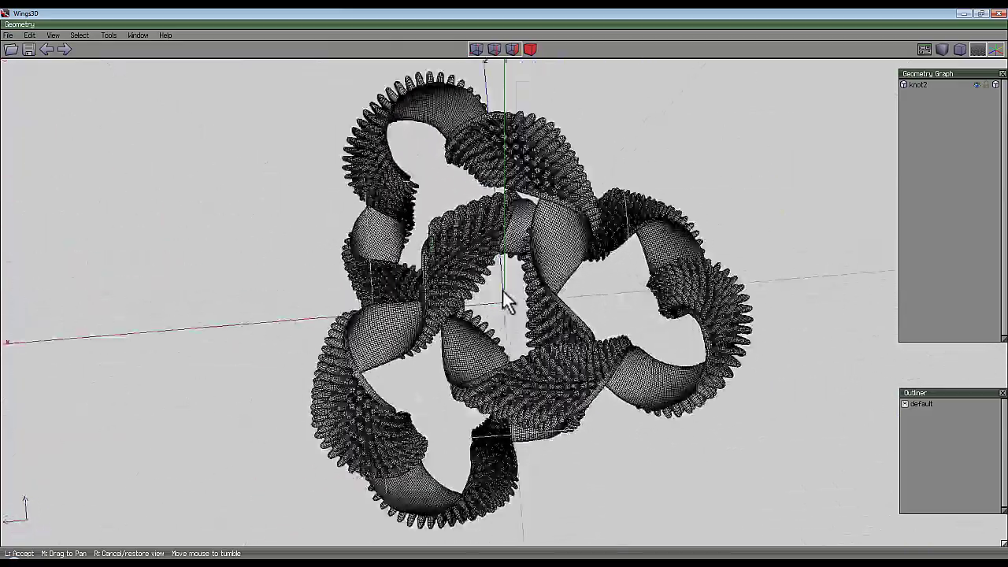
pyautogui.scroll(-4, 504, 288)
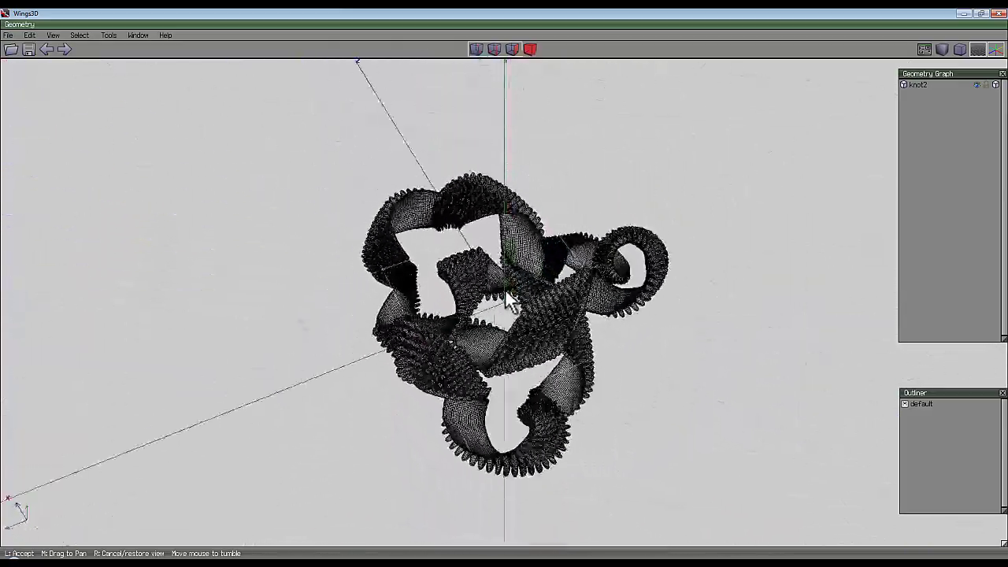
pyautogui.click(504, 290)
pyautogui.middleClick(653, 237)
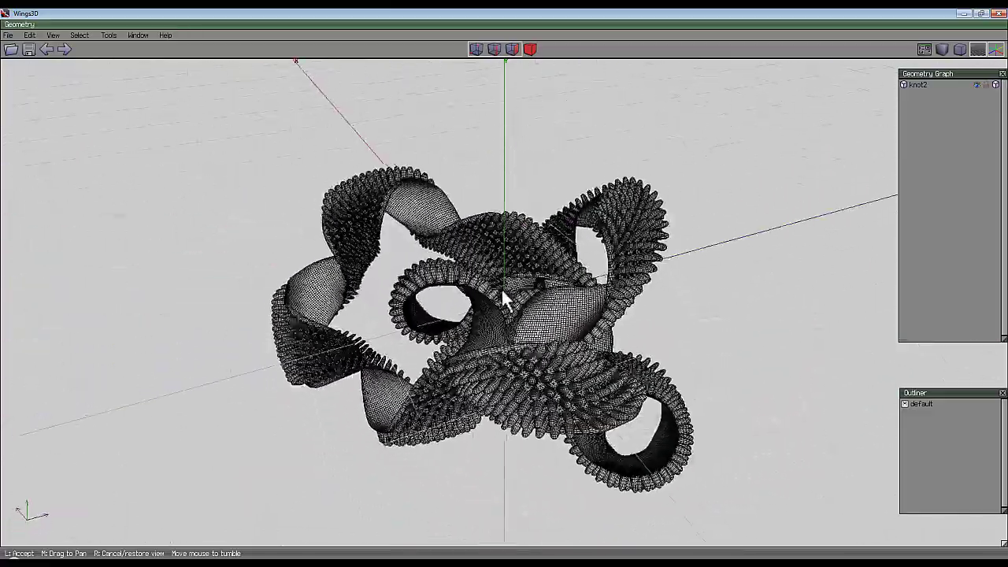
pyautogui.click(504, 288)
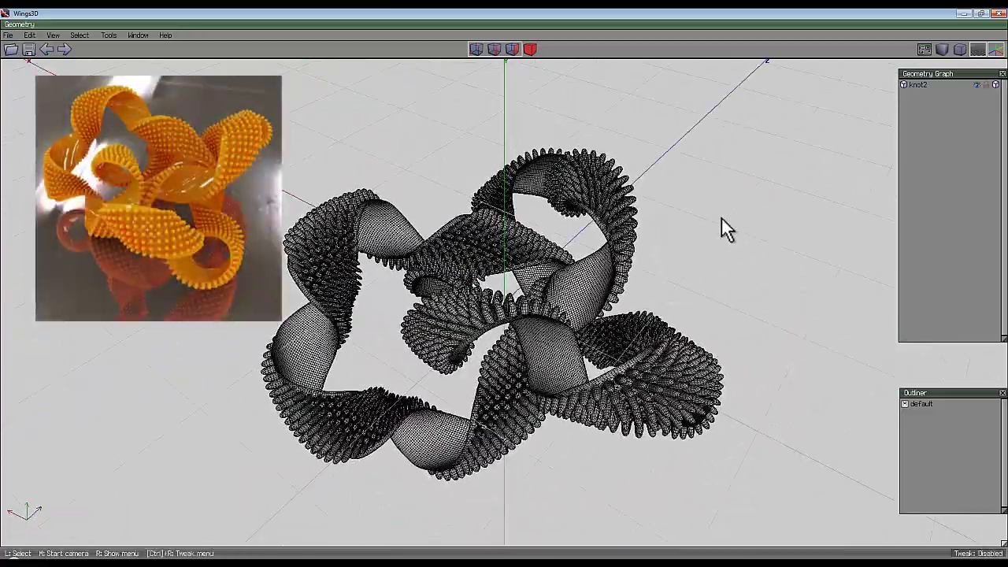